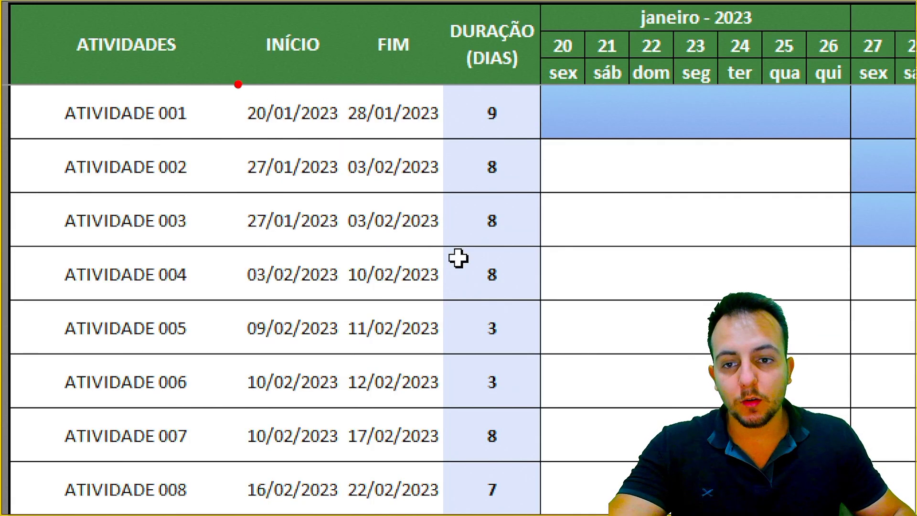
Show the Gantt schedule sheet of Cronograma de Projetos Excelente.xlsx with activities 001–010
left_click_drag(237, 84, 343, 135)
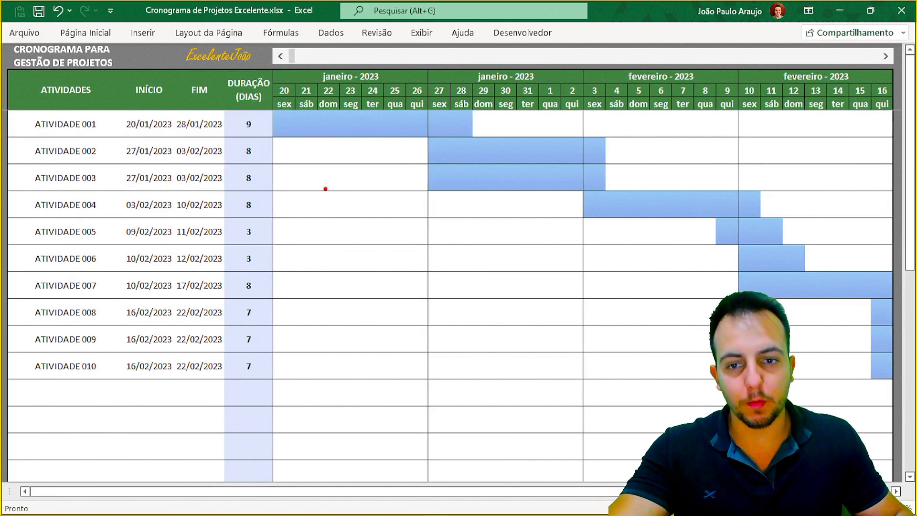
mouse_move(292, 132)
left_mouse_down()
mouse_move(477, 128)
mouse_move(624, 153)
left_mouse_up()
left_click_drag(481, 182, 800, 209)
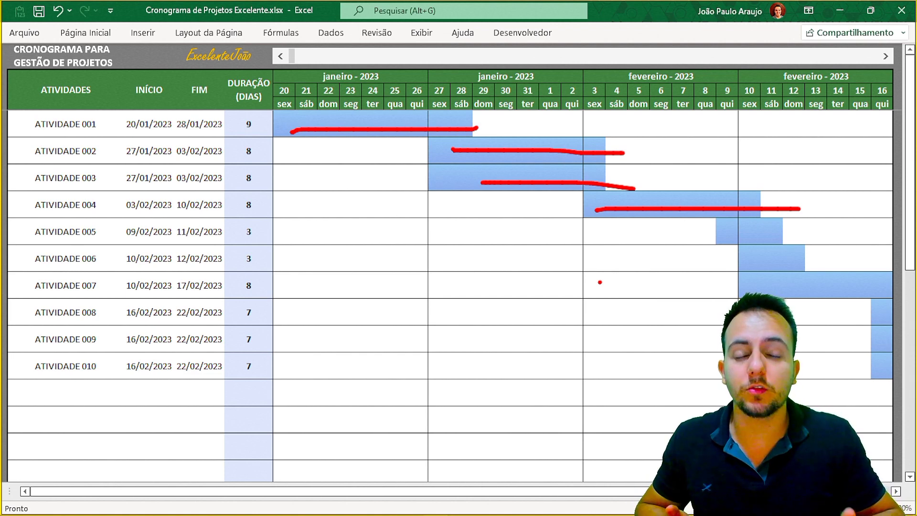
key("Escape")
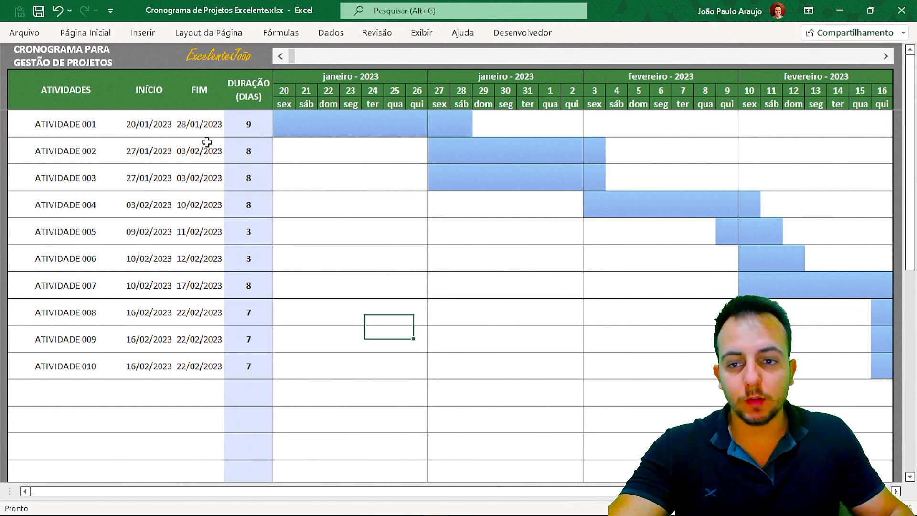
left_click(203, 146)
left_click(194, 127)
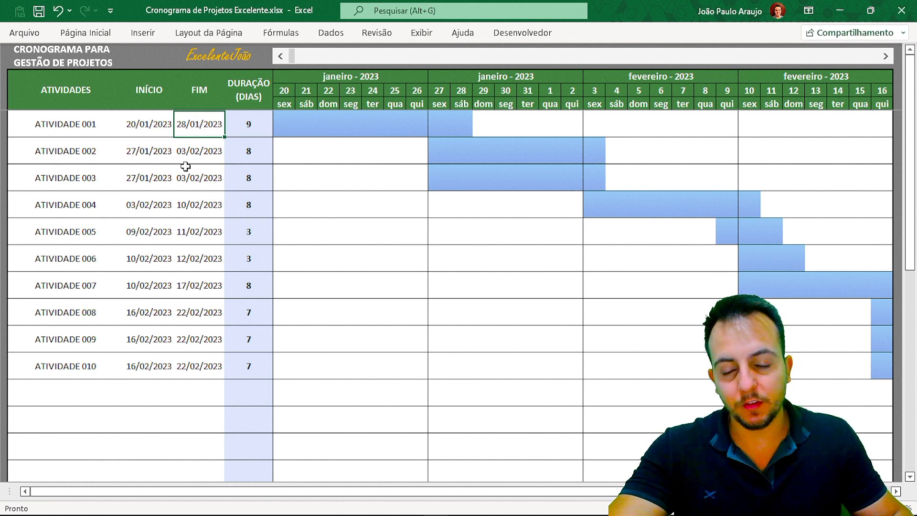
key("F2")
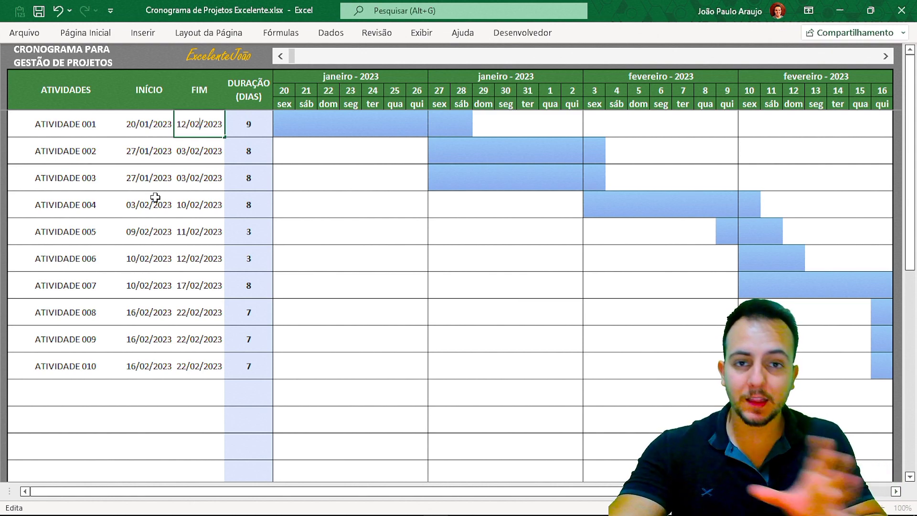
key("ctrl+Return")
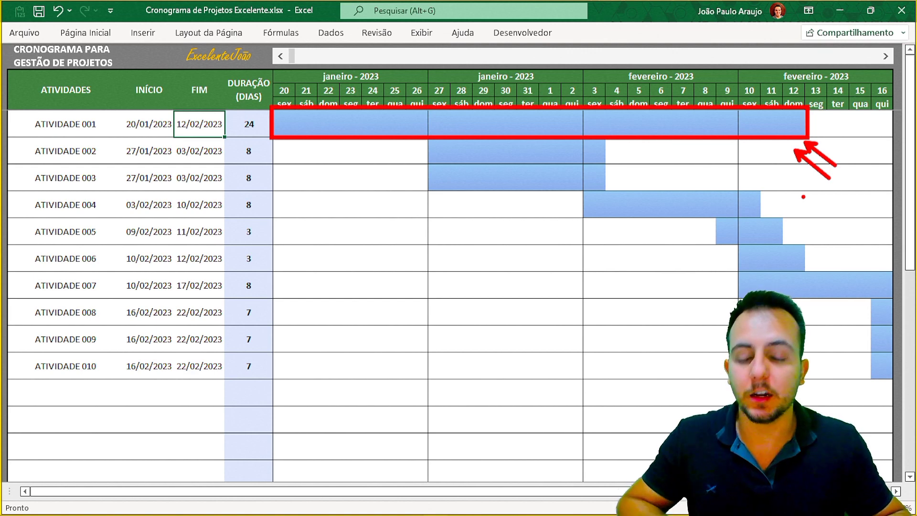
key("ctrl+z")
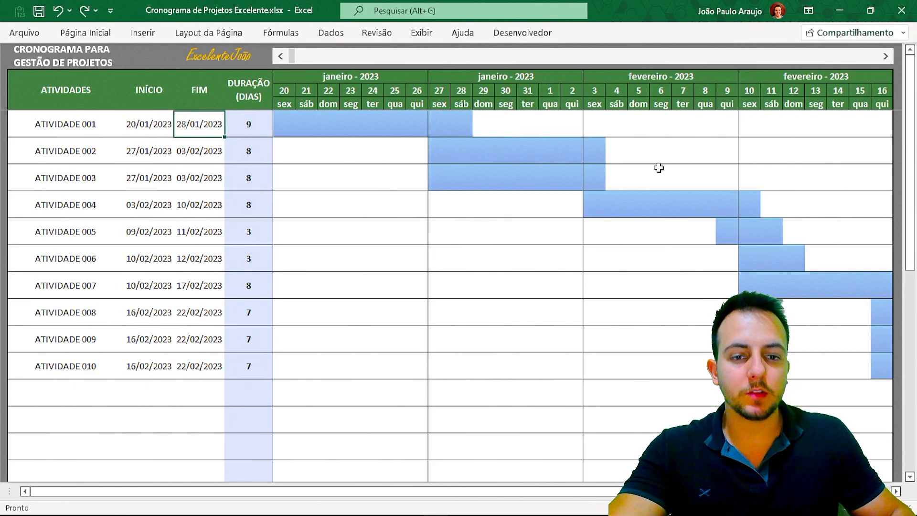
Step the Gantt timeline forward day by day until it spans 13 February to 12 March 2023
left_click(885, 56)
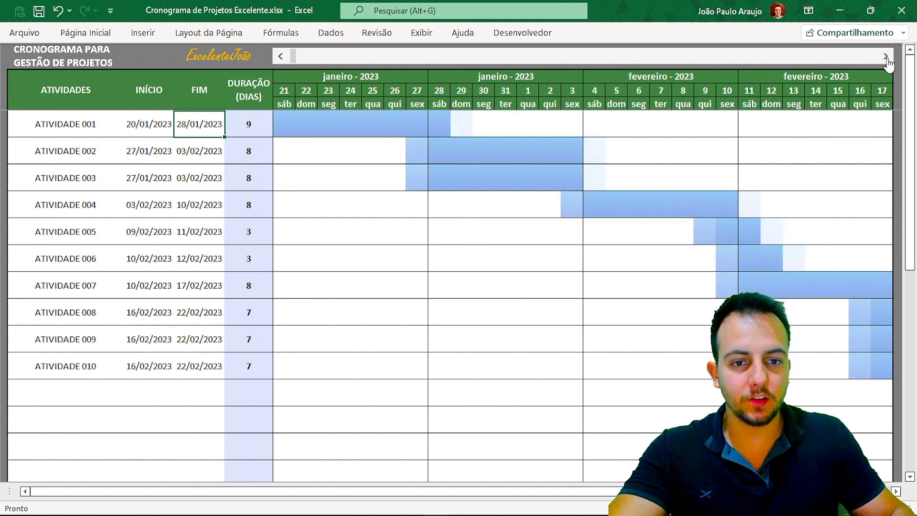
left_click(885, 57)
left_click(886, 56)
left_click(885, 57)
left_click(886, 57)
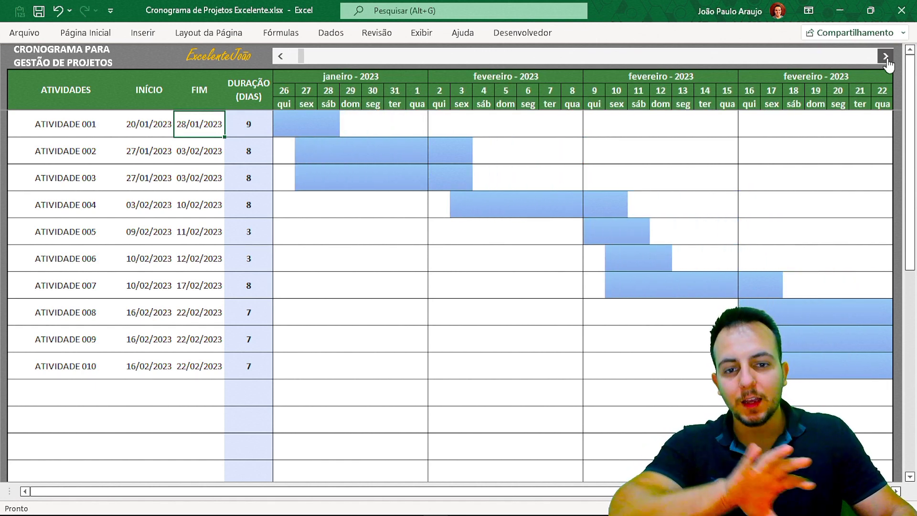
left_click(886, 56)
left_click(886, 56)
left_click(885, 56)
left_click(886, 56)
left_click(885, 57)
left_click(885, 56)
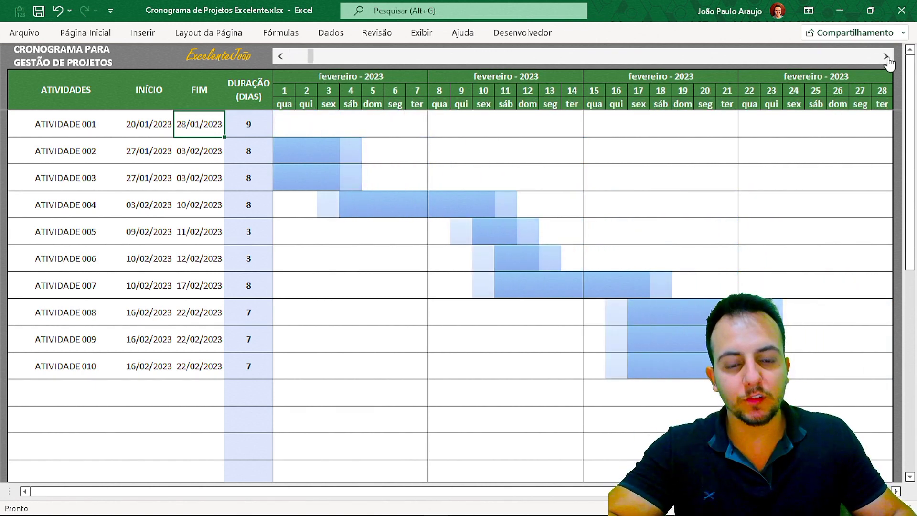
left_click(886, 56)
left_click(885, 56)
left_click(886, 56)
left_click(886, 56)
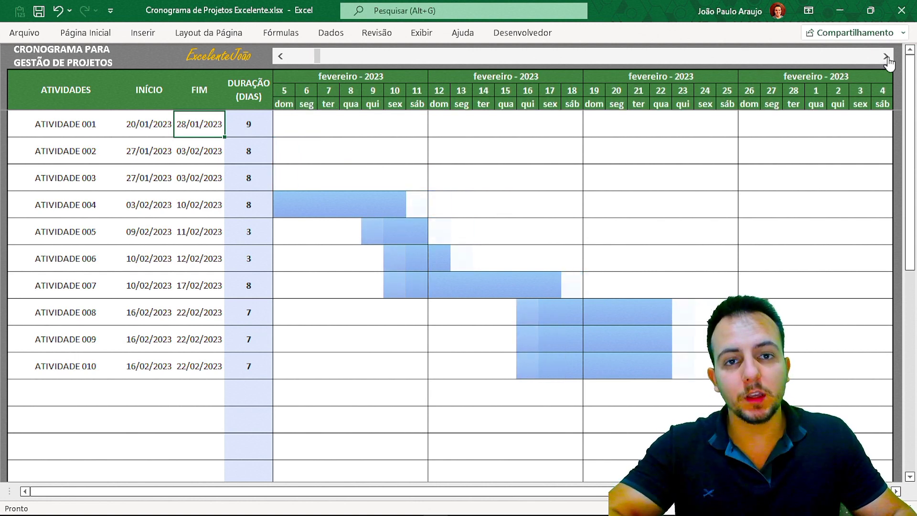
left_click(886, 57)
left_click(886, 56)
left_click(886, 56)
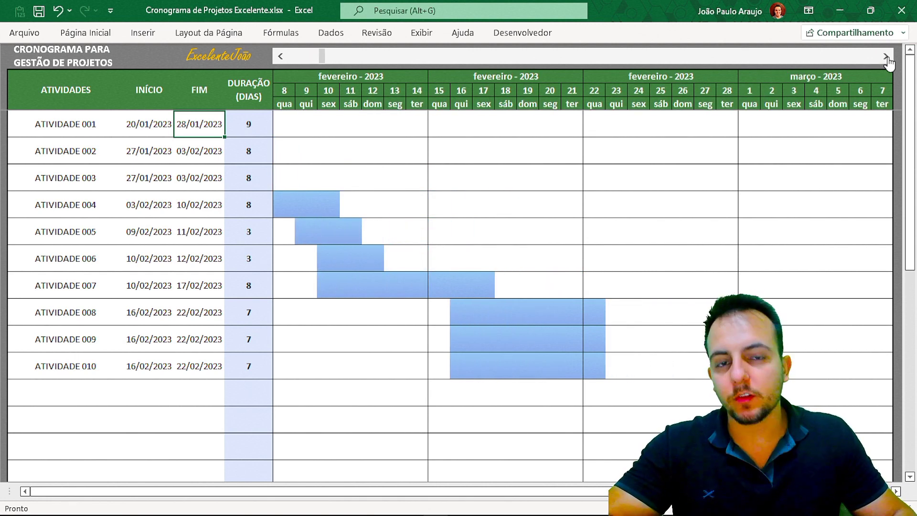
left_click(885, 57)
left_click(886, 57)
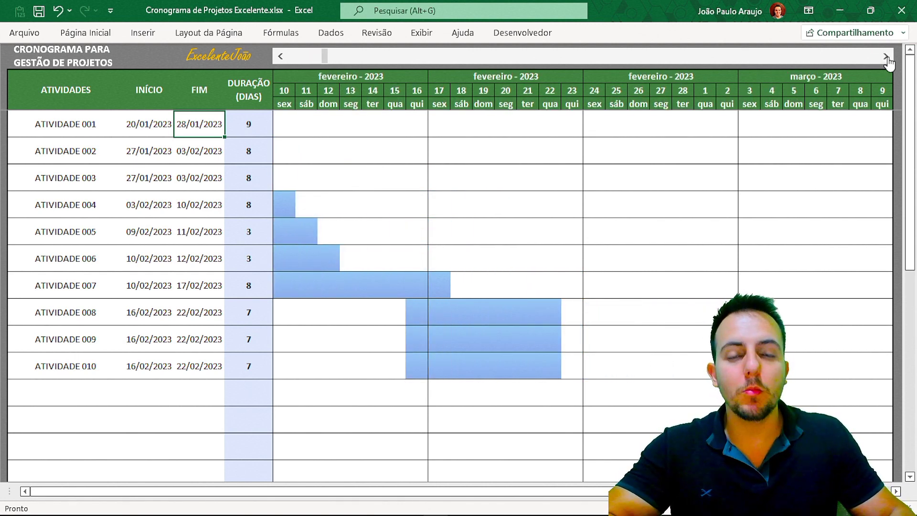
left_click(885, 57)
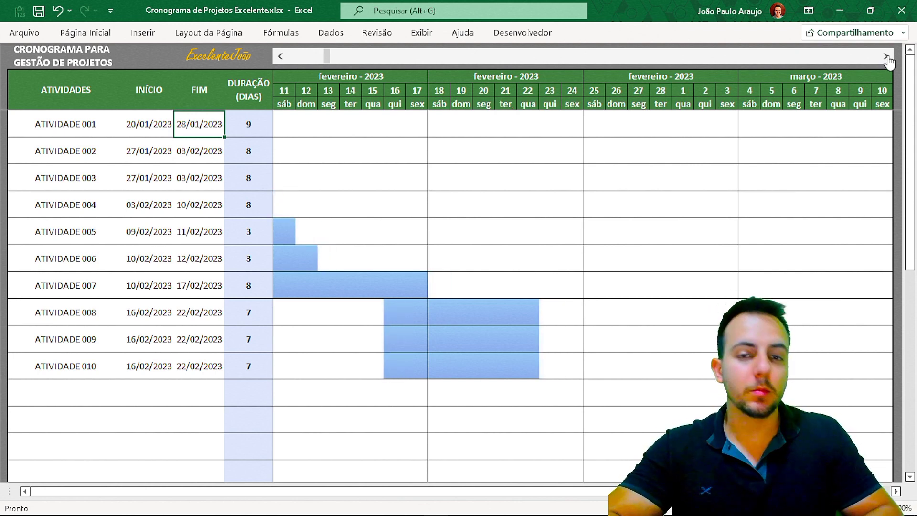
left_click(886, 56)
left_click(886, 56)
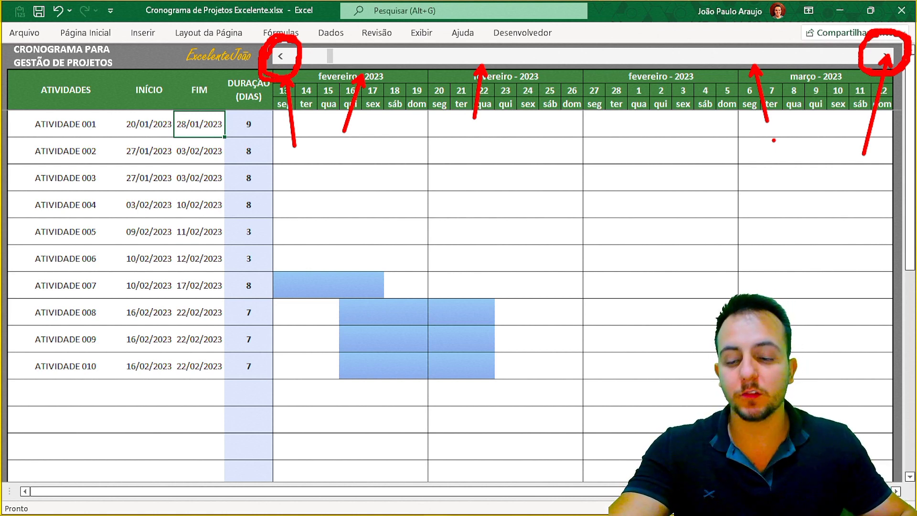
key("Escape")
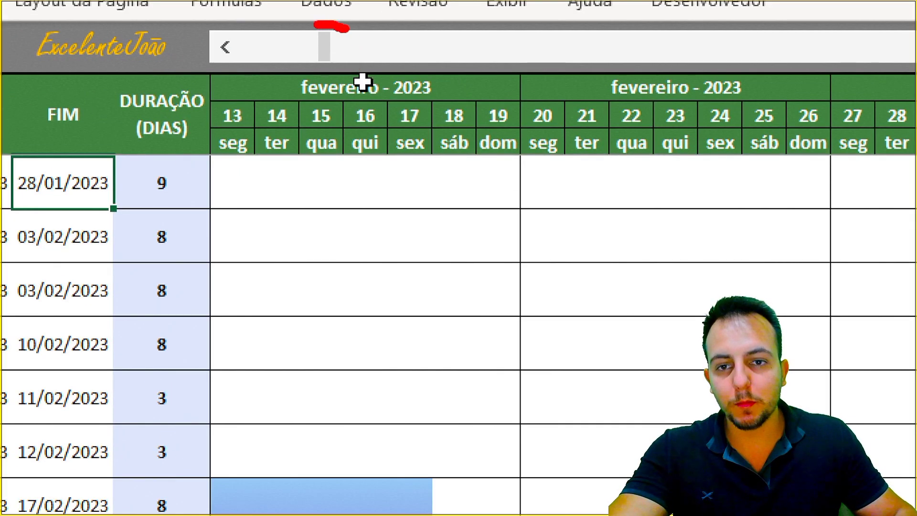
Scroll the Gantt timeline out to September, then back to start on 20 January 2023
left_click_drag(315, 24, 359, 32)
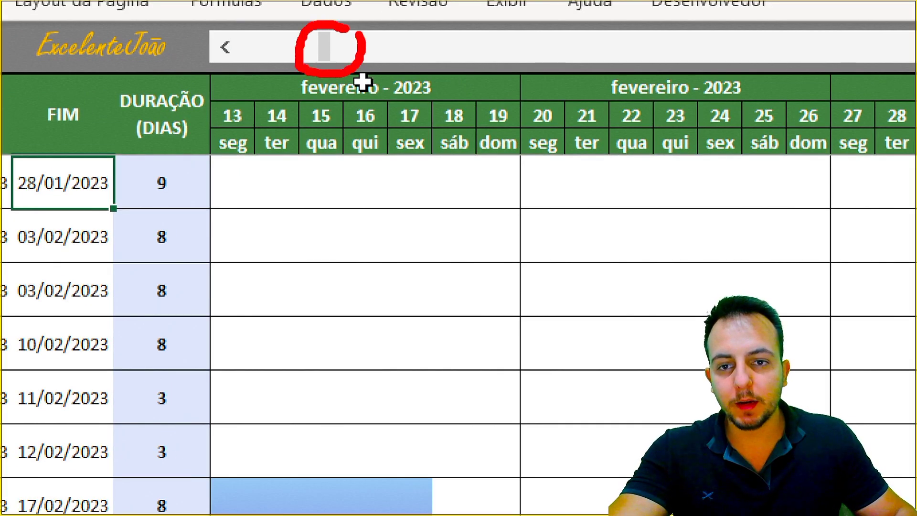
left_click_drag(372, 68, 520, 134)
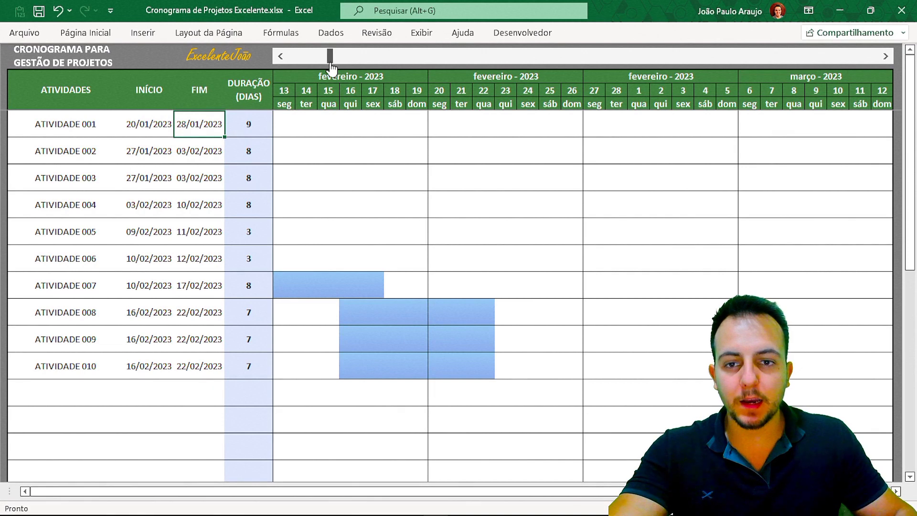
mouse_move(331, 65)
left_mouse_down()
mouse_move(291, 70)
mouse_move(348, 57)
mouse_move(296, 58)
mouse_move(415, 53)
mouse_move(692, 66)
left_mouse_up()
mouse_move(751, 67)
left_mouse_down()
mouse_move(804, 55)
mouse_move(243, 51)
left_mouse_up()
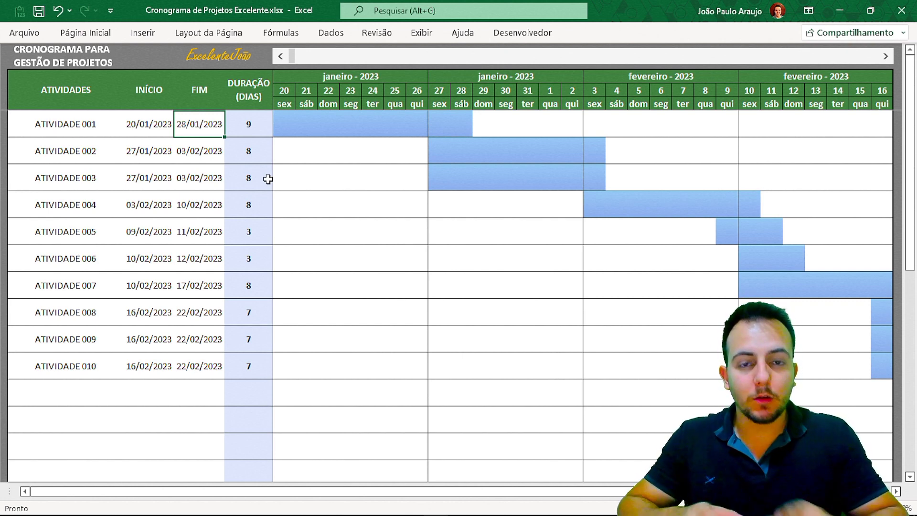
Step the Gantt dates forward so the timeline runs 31 January to 27 February 2023
left_click(886, 56)
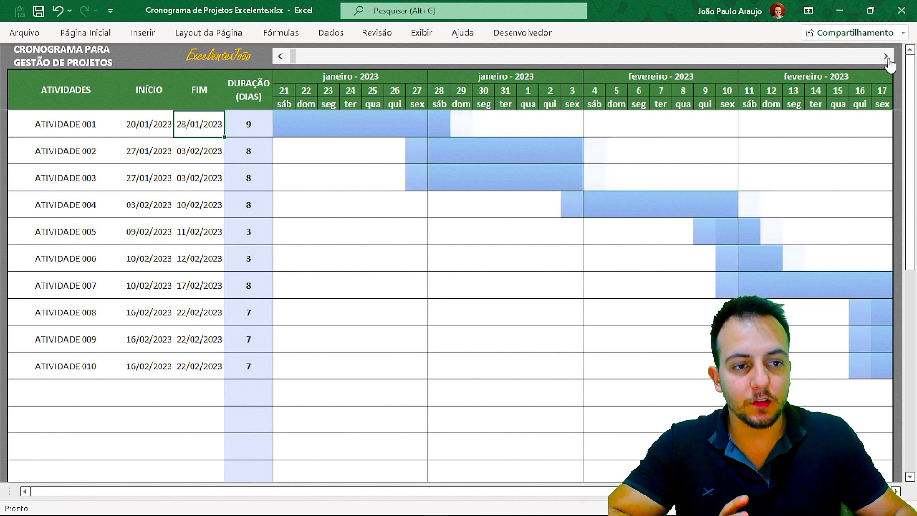
left_click(886, 56)
left_click(886, 55)
left_click(885, 56)
left_click(885, 56)
left_click(886, 56)
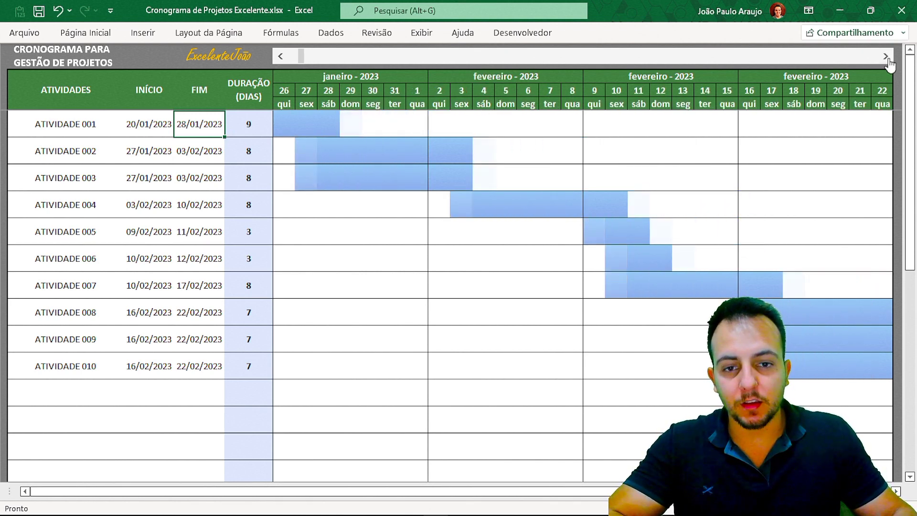
left_click(885, 56)
left_click(885, 56)
left_click(886, 56)
left_click(886, 56)
left_click(886, 56)
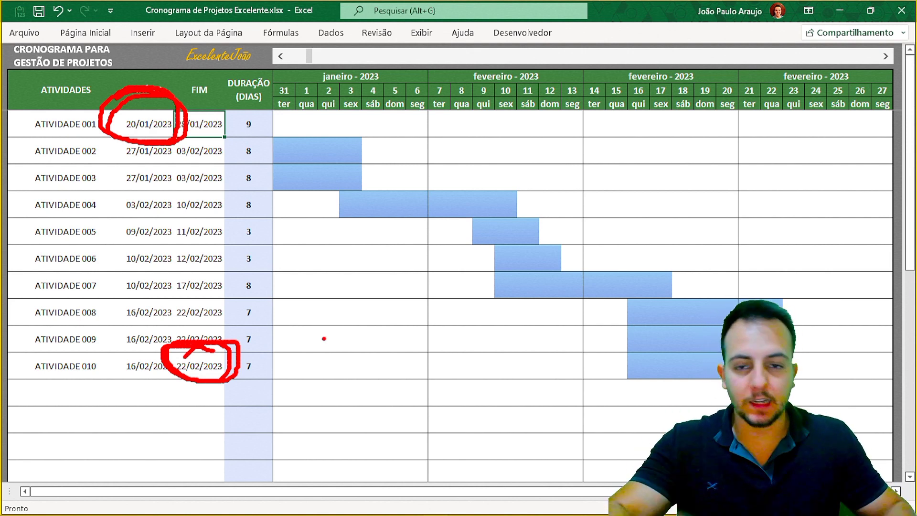
Drag the timeline scrollbar back so the first date column is 20 January 2023
left_click_drag(309, 56, 283, 59)
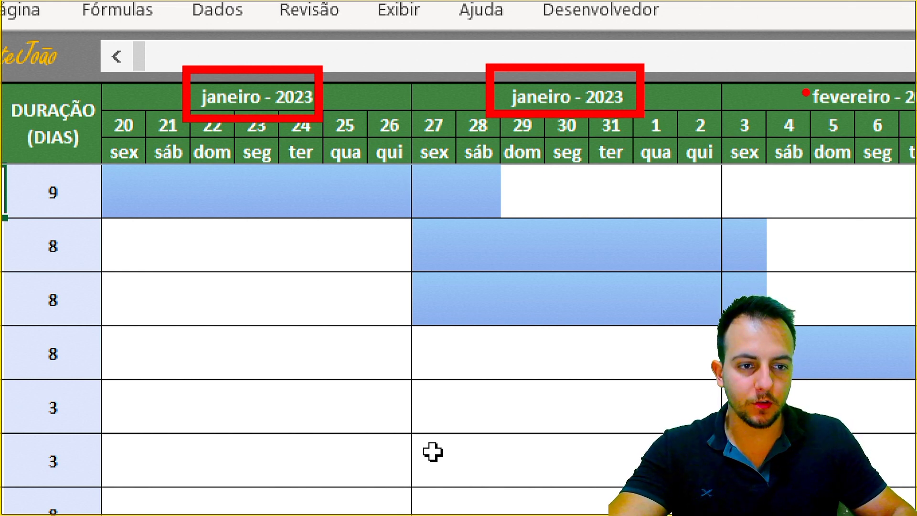
mouse_move(806, 92)
left_mouse_down()
mouse_move(680, 115)
mouse_move(854, 75)
left_mouse_up()
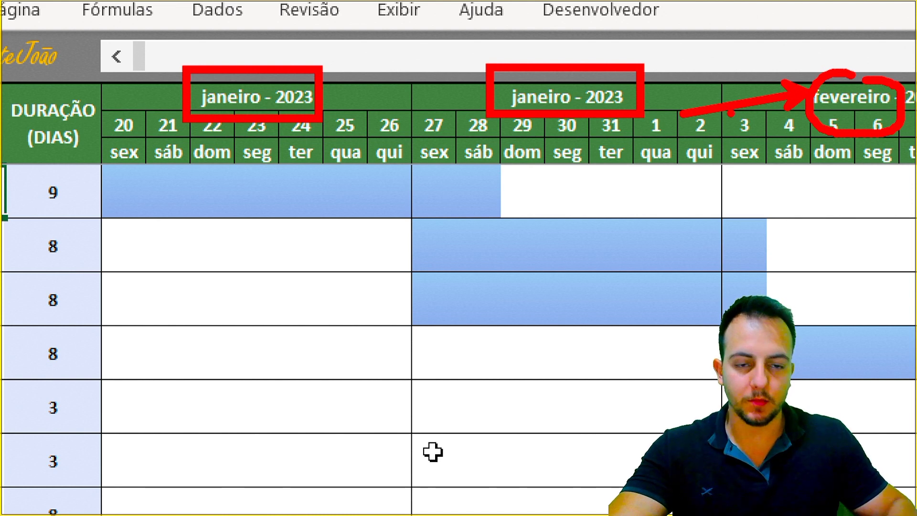
key("ctrl+z")
key("ctrl+z")
key("ctrl+z")
key("ctrl+z")
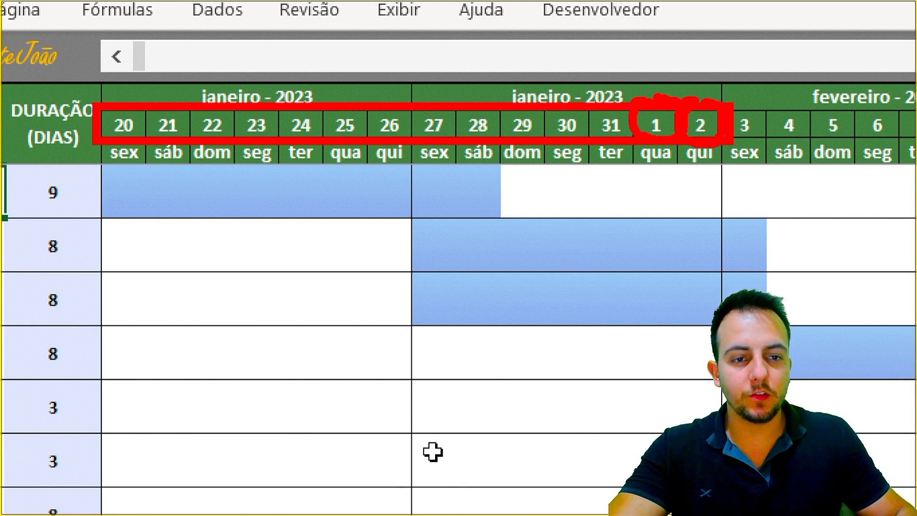
left_click_drag(802, 94, 731, 66)
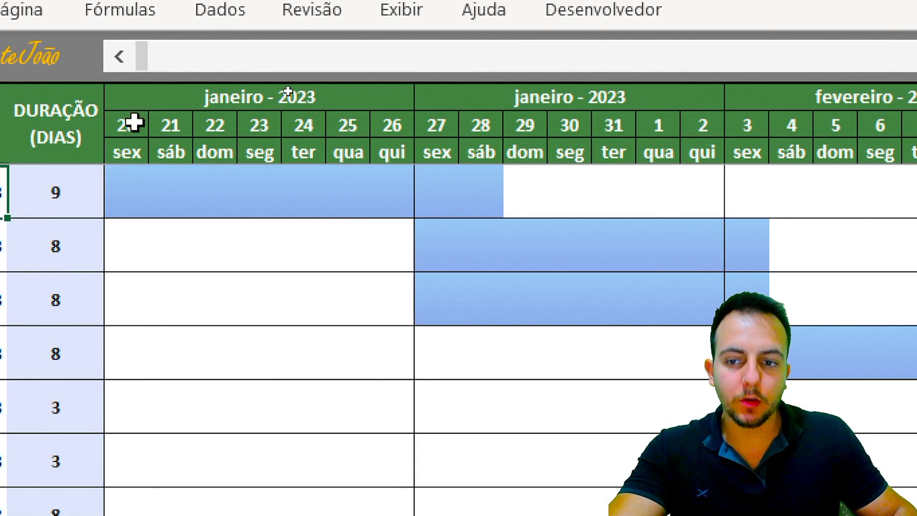
left_click_drag(140, 117, 143, 113)
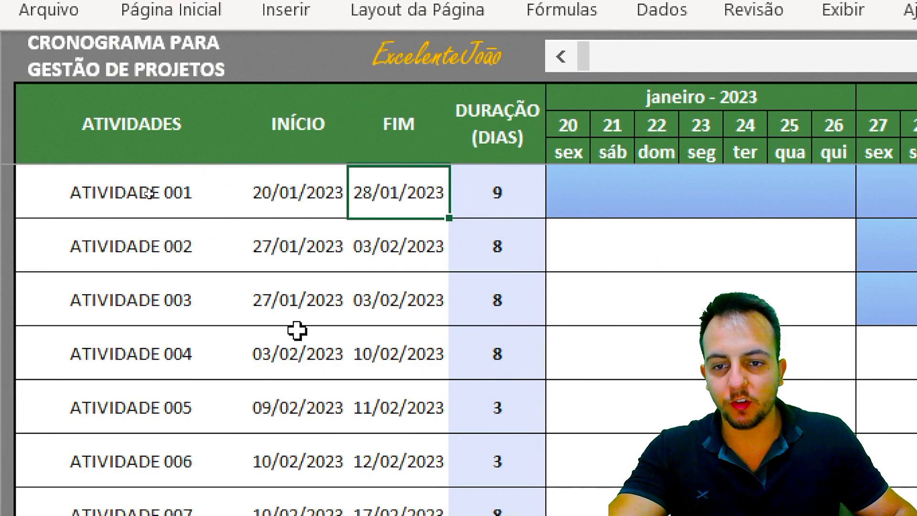
Select ATIVIDADE 001's INÍCIO cell (20/01/2023) and put it into edit mode
left_click_drag(63, 161, 339, 216)
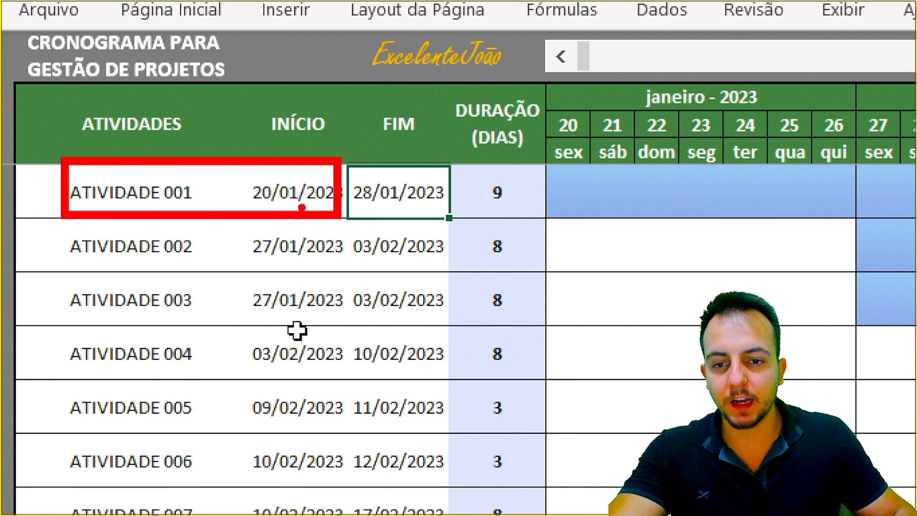
left_click_drag(242, 197, 199, 224)
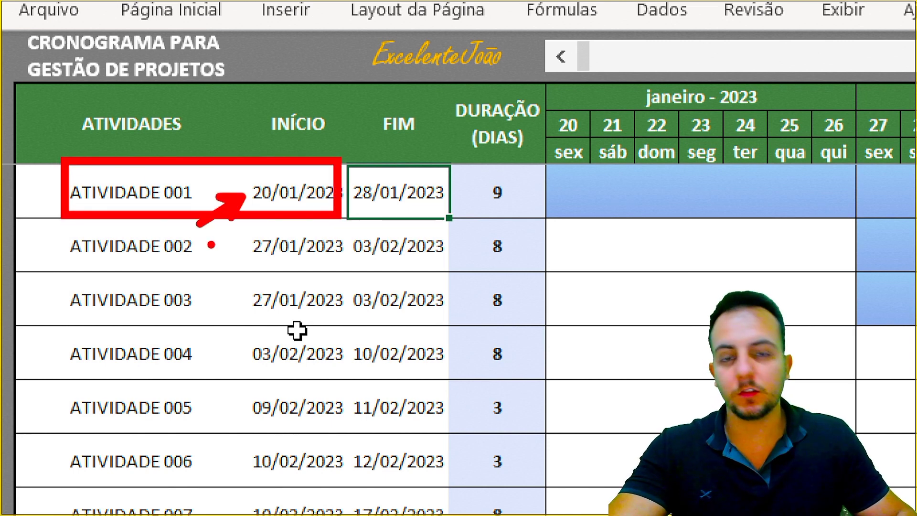
key("Escape")
left_click(277, 210)
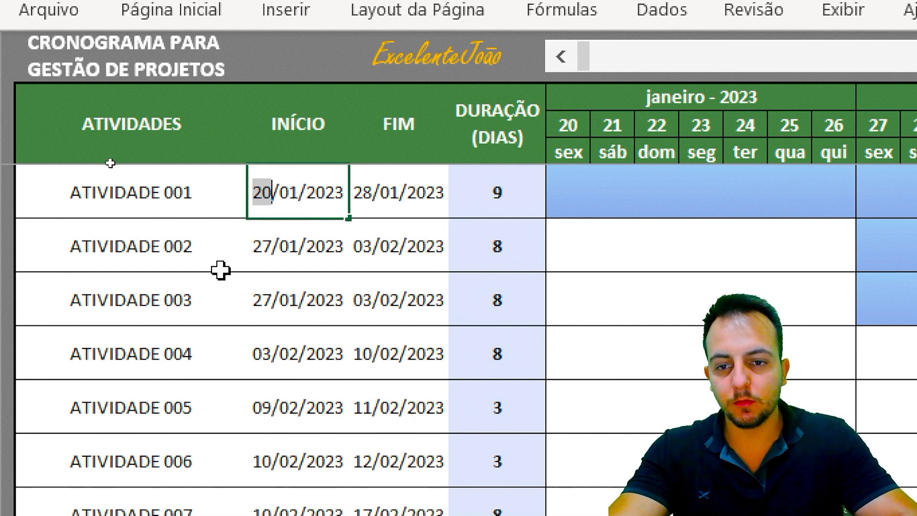
Change ATIVIDADE 001's start day to 01, making it 01/01/2023 with a 28-day duration
type("01")
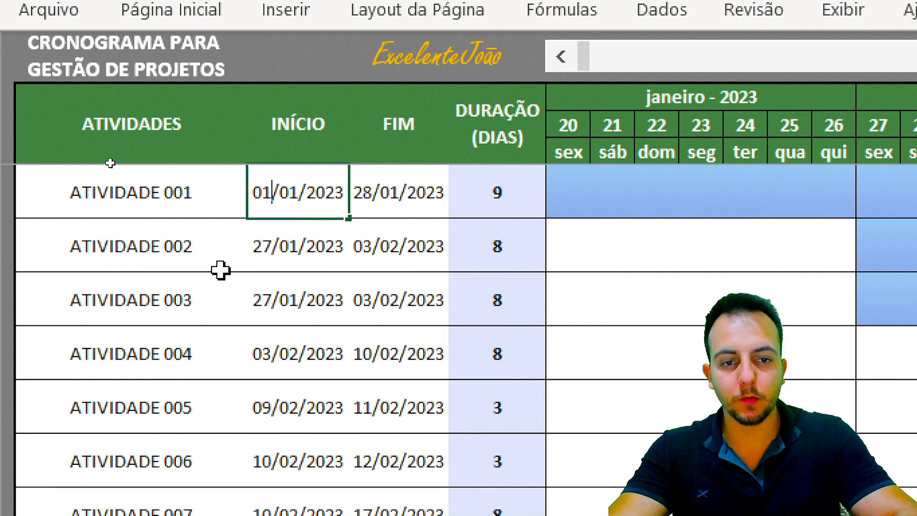
key("Return")
key("ctrl+2")
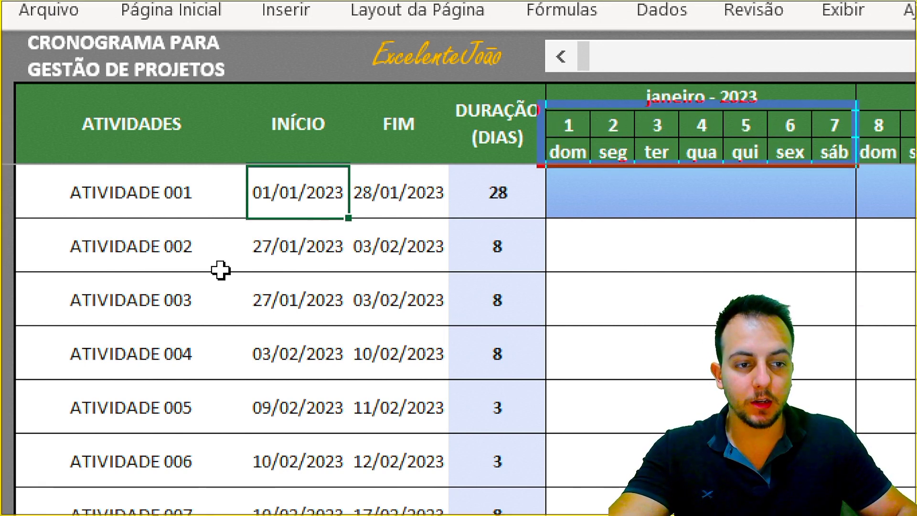
left_click_drag(652, 144, 858, 166)
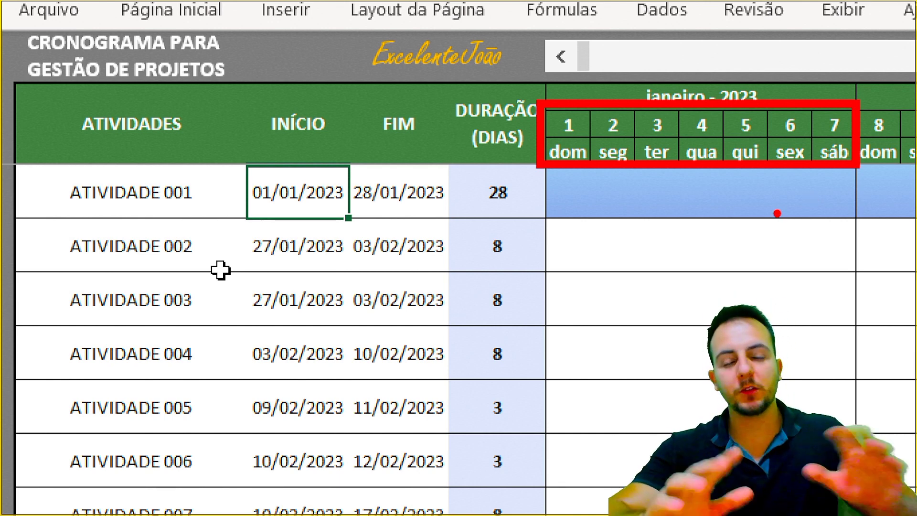